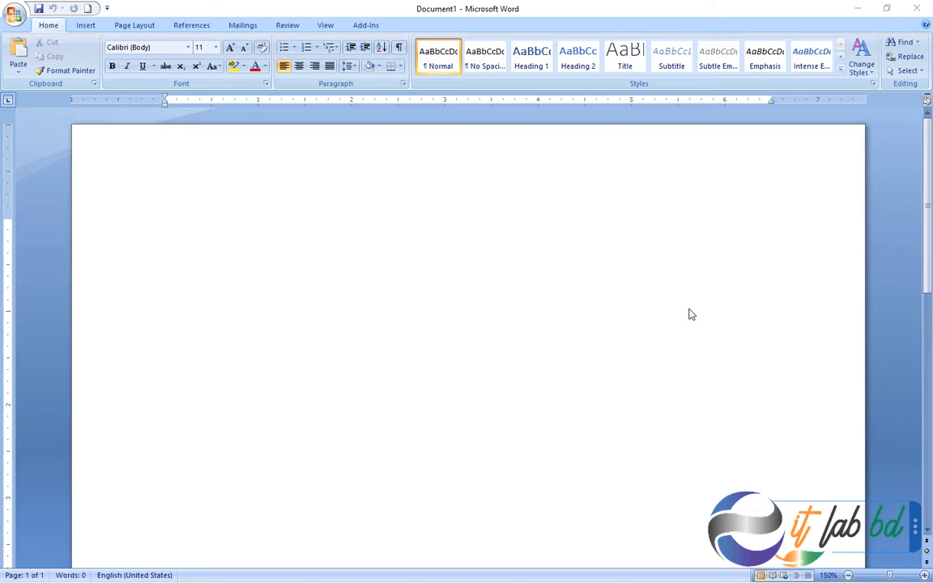
Insert a Clustered Column chart into the blank document.
left_click(87, 25)
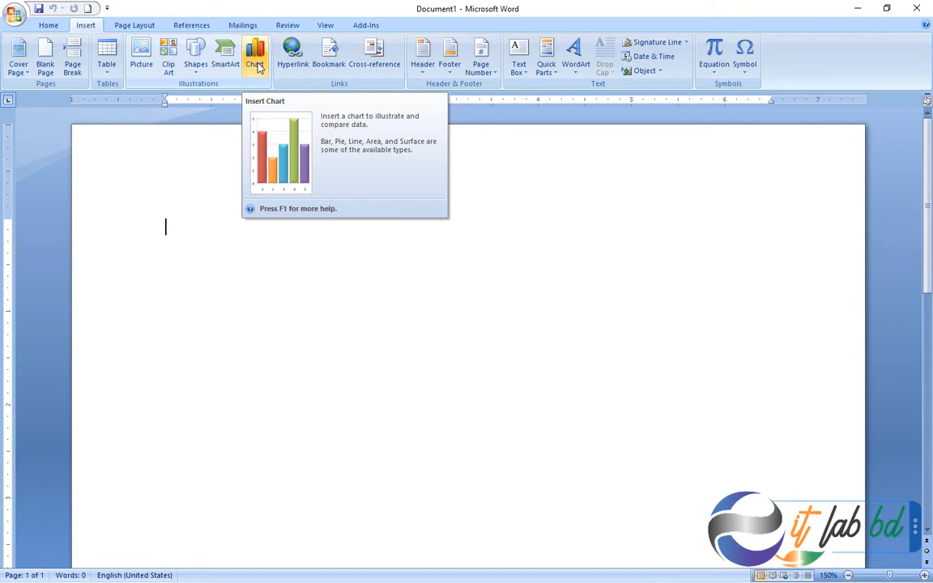
left_click(256, 65)
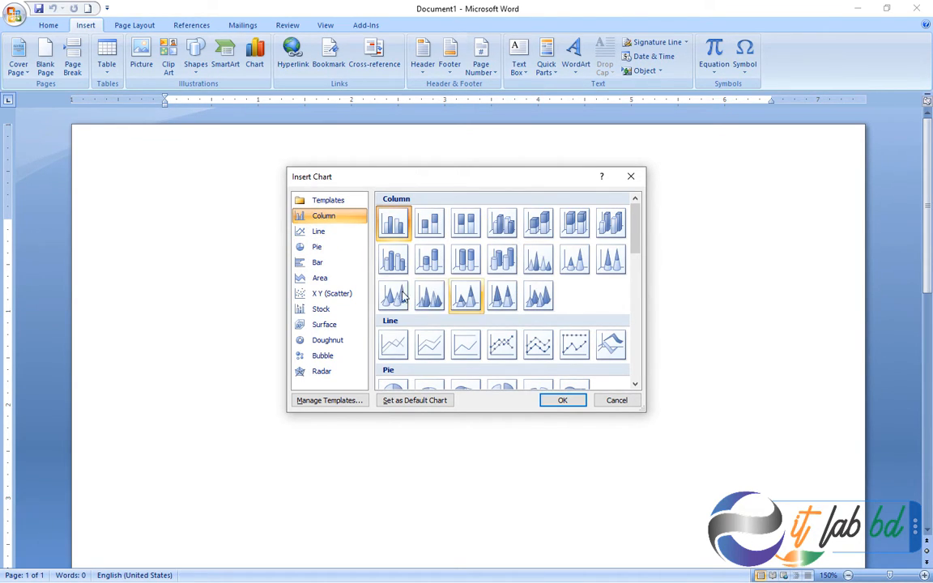
left_click(320, 231)
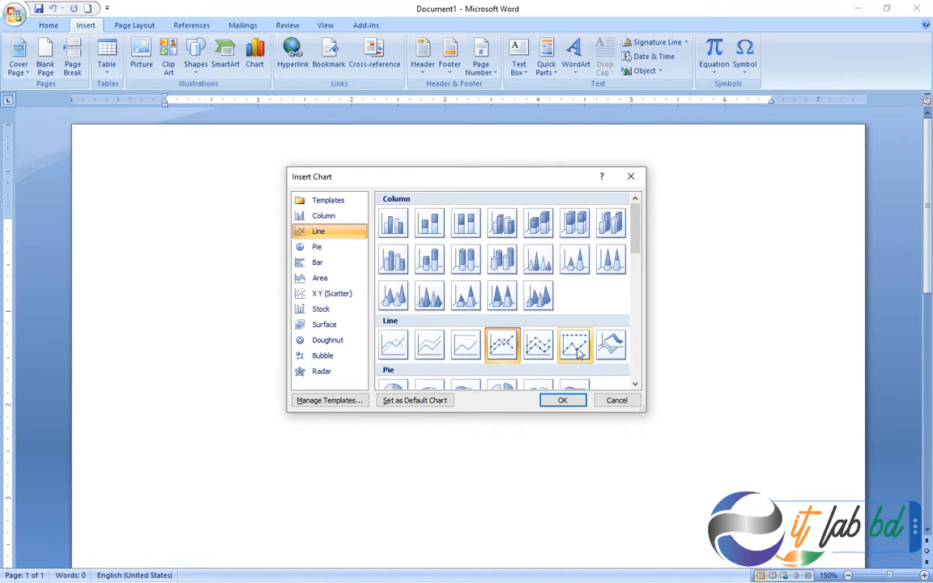
left_click(321, 249)
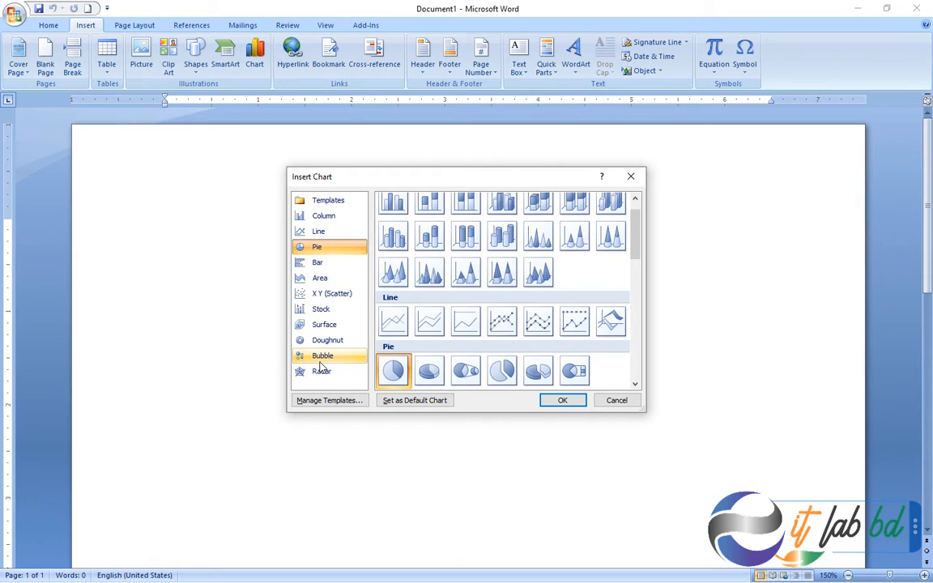
left_click(320, 311)
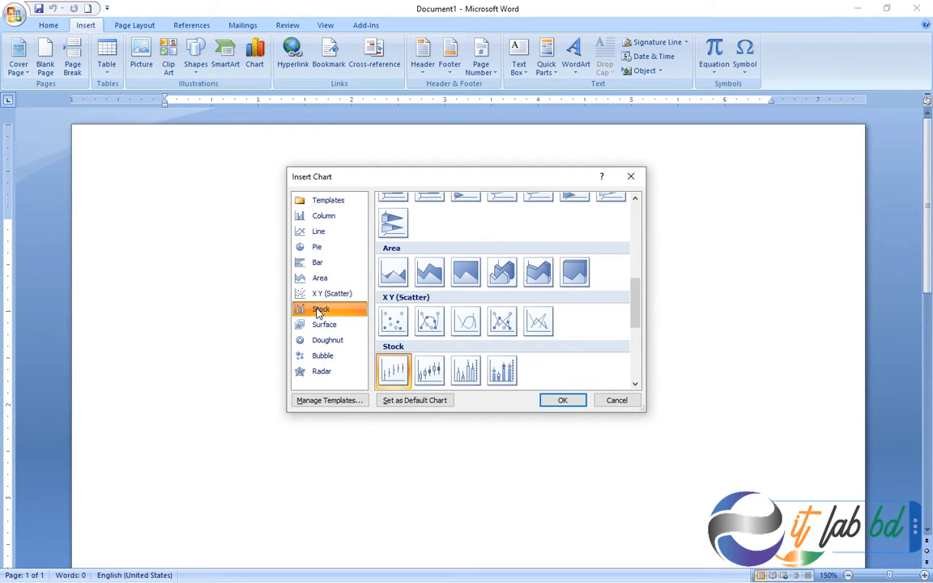
left_click(322, 217)
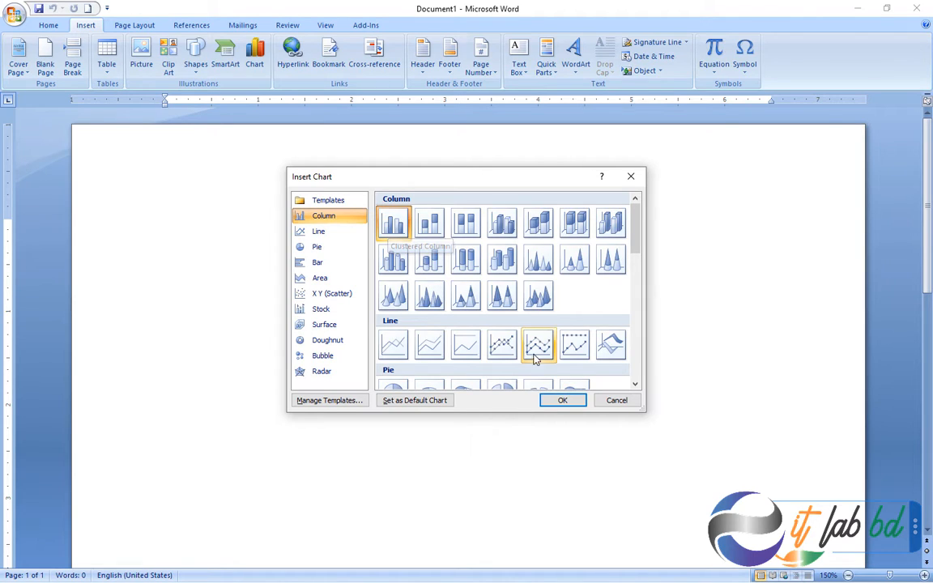
left_click(556, 401)
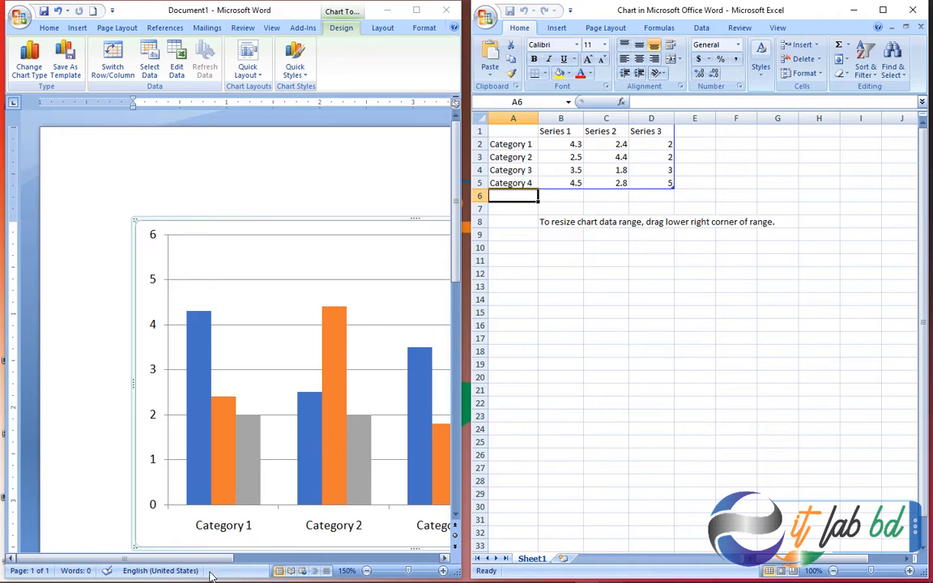
left_click_drag(173, 559, 247, 559)
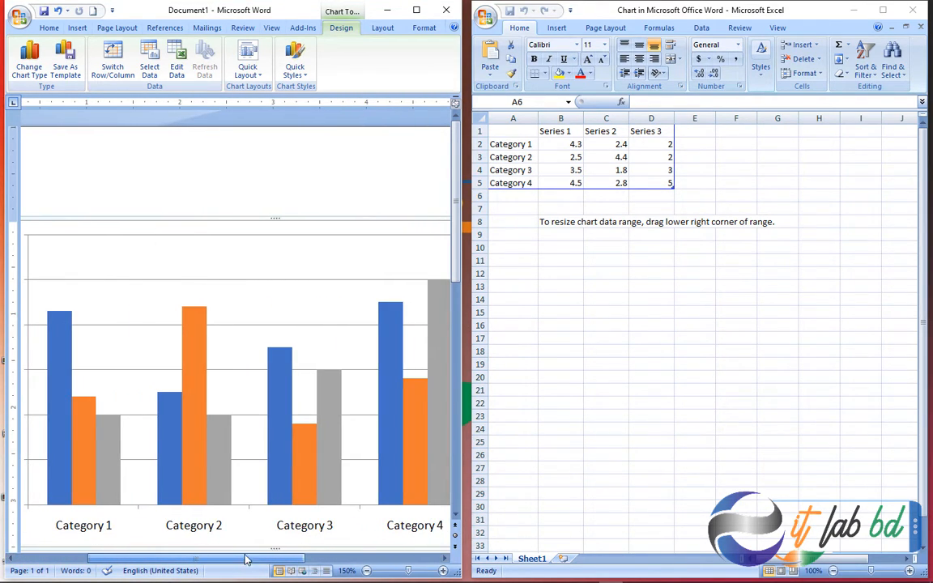
left_click(366, 571)
left_click(367, 571)
left_click(367, 571)
left_click(366, 571)
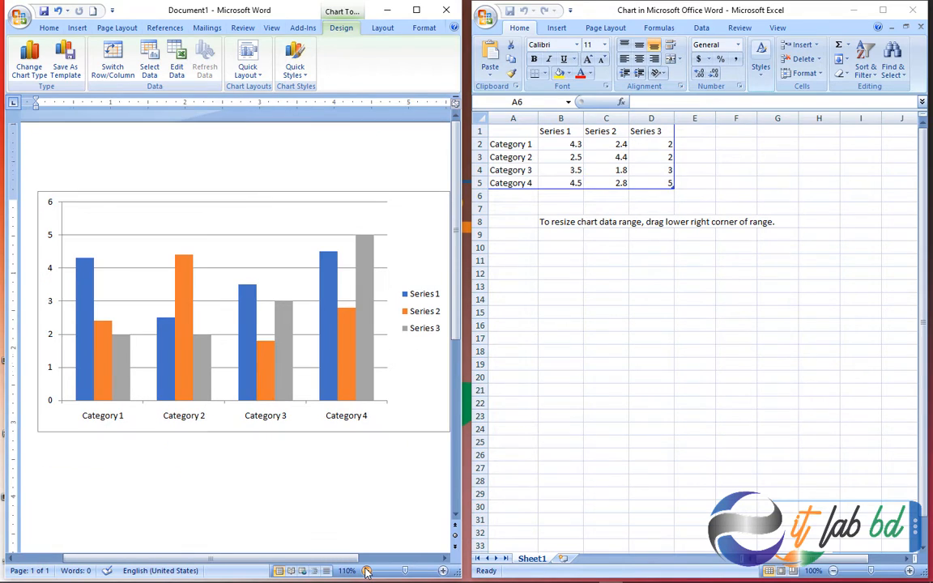
left_click(366, 571)
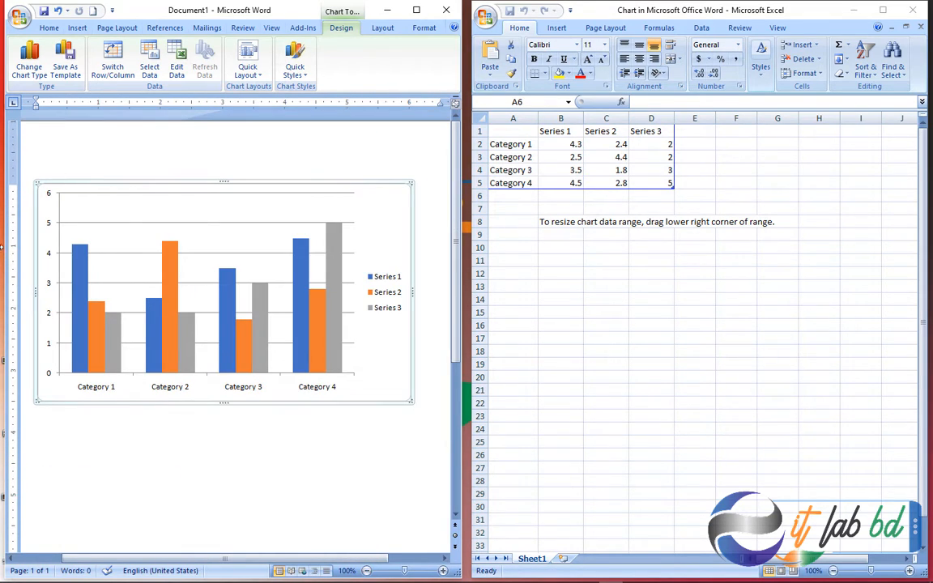
Try replacing the sample data in A1:E5 of the Excel chart sheet with the school marks table and filling it out to column G.
left_click(500, 149)
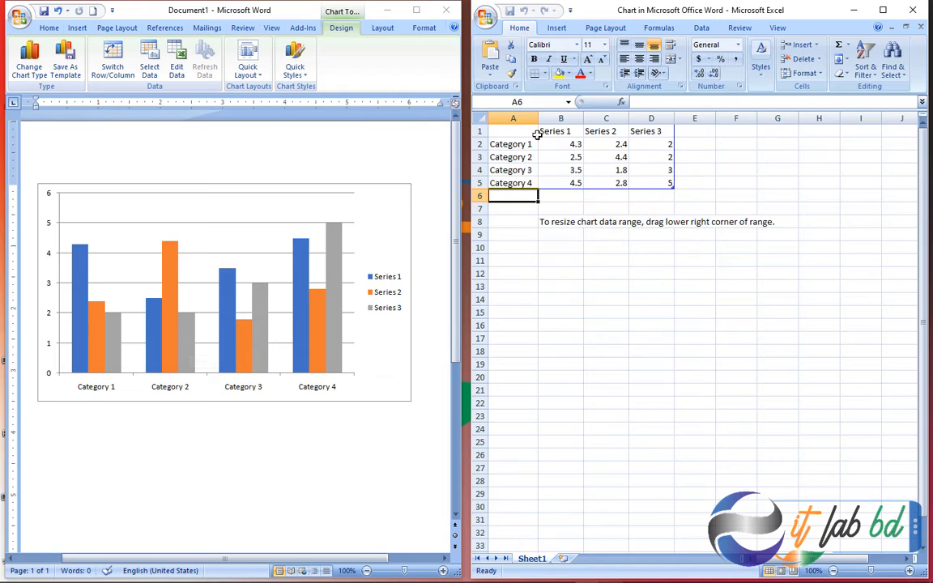
left_click_drag(511, 131, 712, 183)
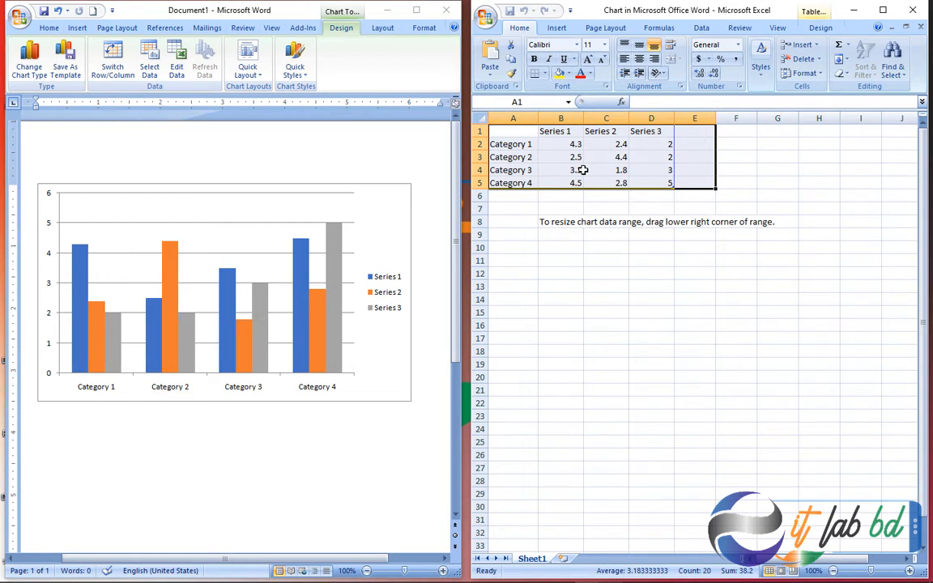
type("Class 1\tClass 2\tClass 3\tClass4 Biddanikaton\t80\t85\t84\t75 Matripith\t82\t80\t96\t69 Sunshine\t78\t75\t54\t59 Model school\t68\t70\t77\t20")
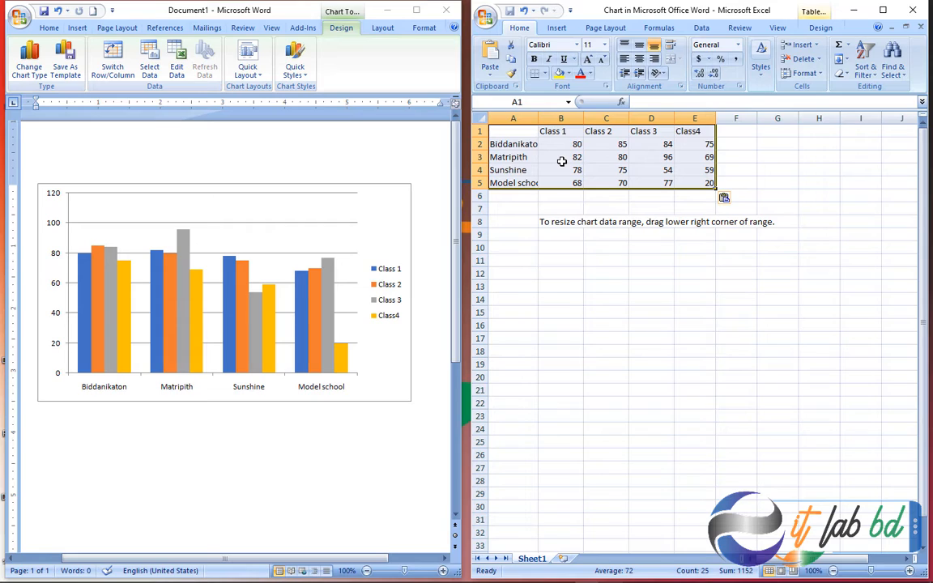
left_click_drag(716, 188, 762, 196)
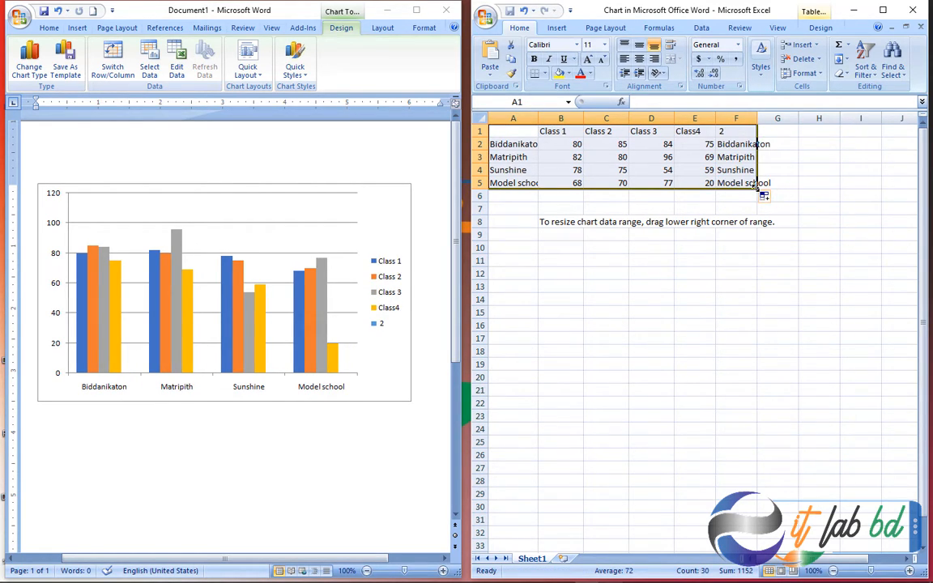
left_click_drag(755, 186, 805, 196)
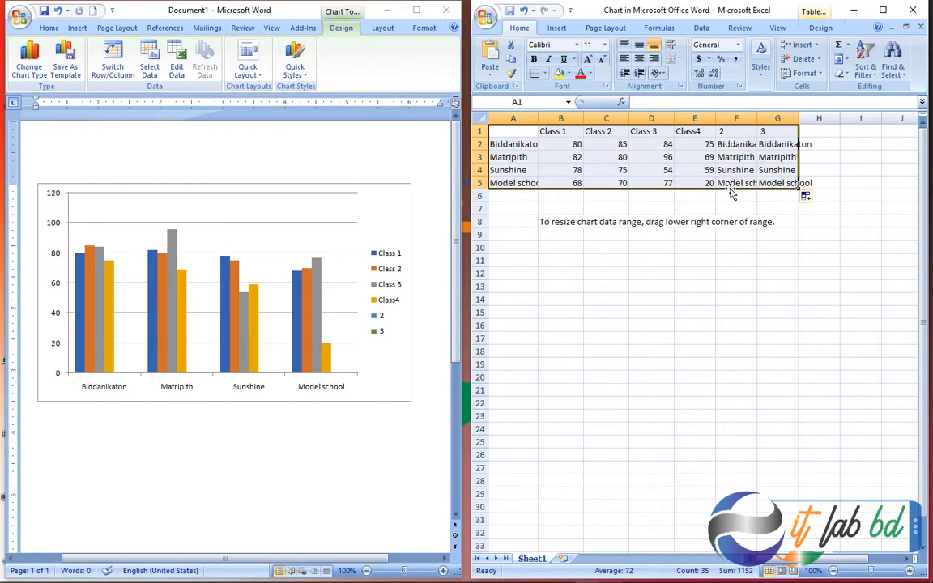
Undo the fills into columns F and G and the replacement of the sample chart data.
key("ctrl+z")
key("ctrl+z")
key("ctrl+z")
key("ctrl+z")
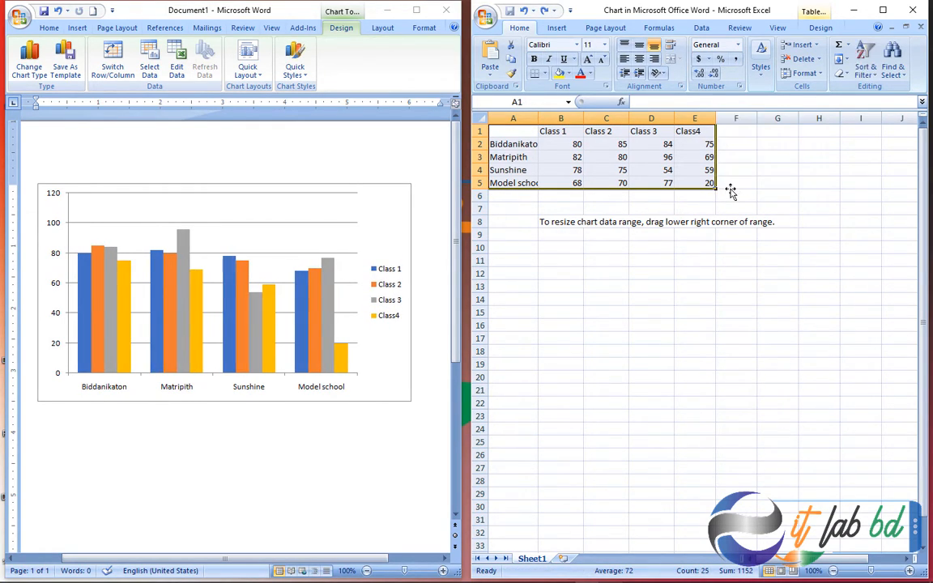
key("ctrl+z")
key("ctrl+z")
key("ctrl+z")
key("ctrl+z")
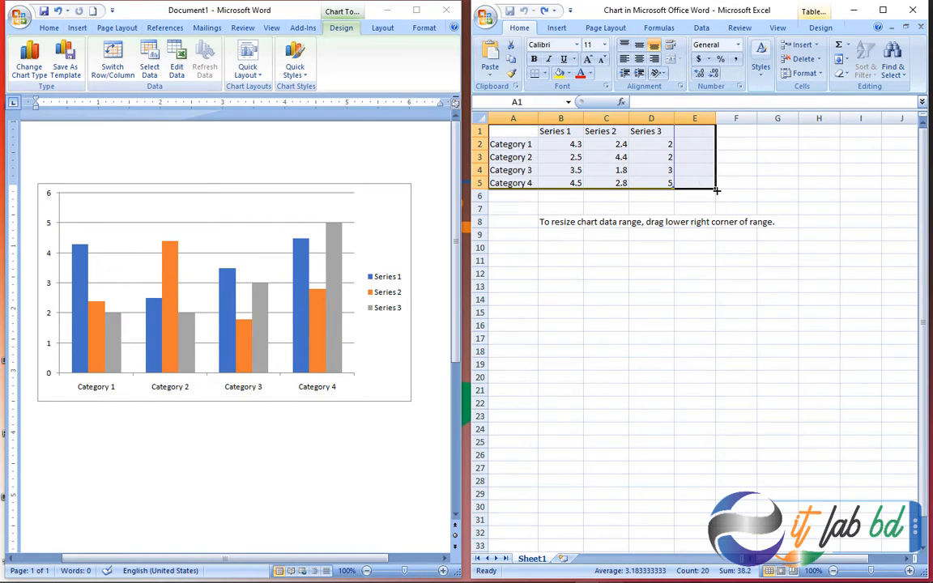
Paste the copied marks table of four schools for Class 1 to Class 5 over the sample chart data, starting at cell A1.
left_click_drag(716, 194, 770, 201)
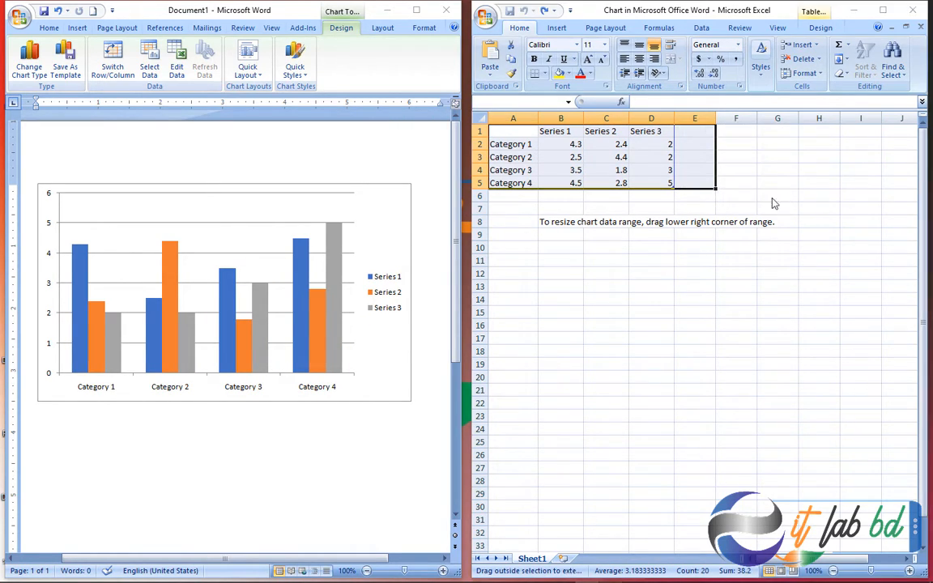
left_click(468, 331)
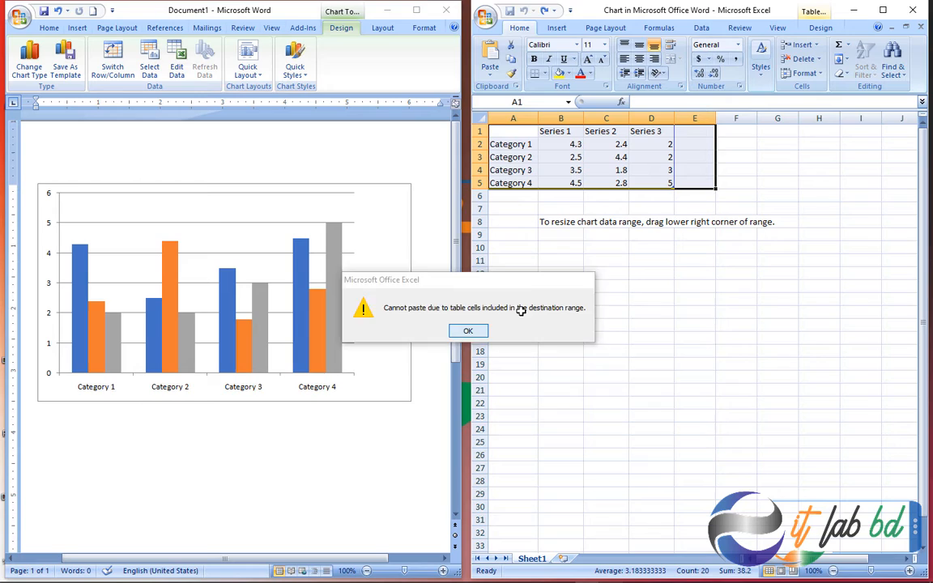
left_click(513, 137)
left_click_drag(509, 130, 768, 192)
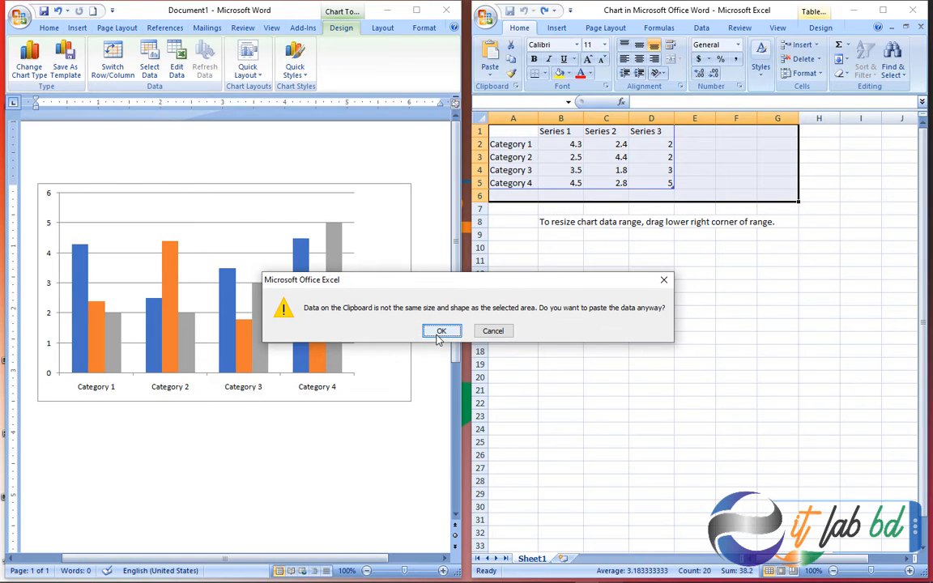
left_click(439, 331)
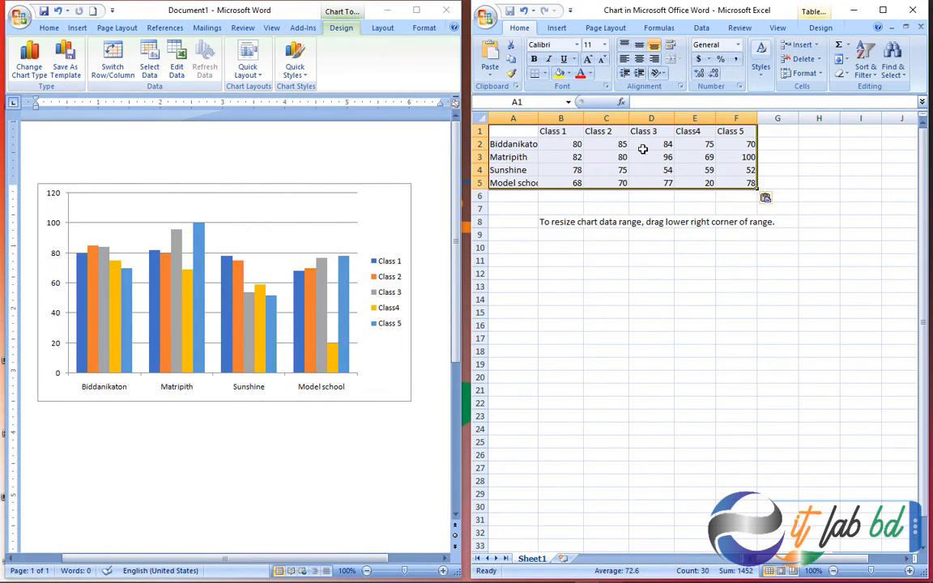
Review the Biddanikaton row's marks under each class heading from Class 1 to Class 5.
left_click(554, 132)
left_click(509, 144)
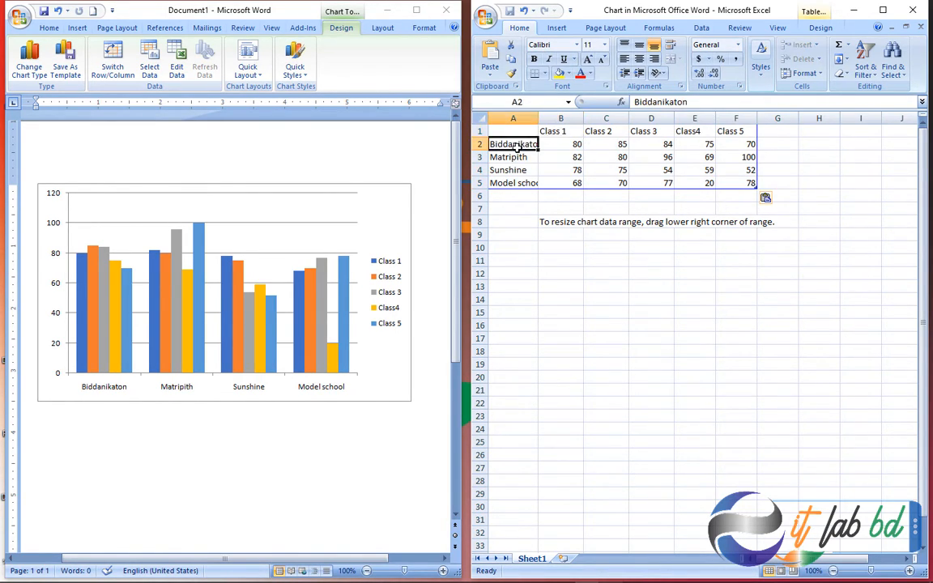
left_click(569, 132)
left_click(567, 145)
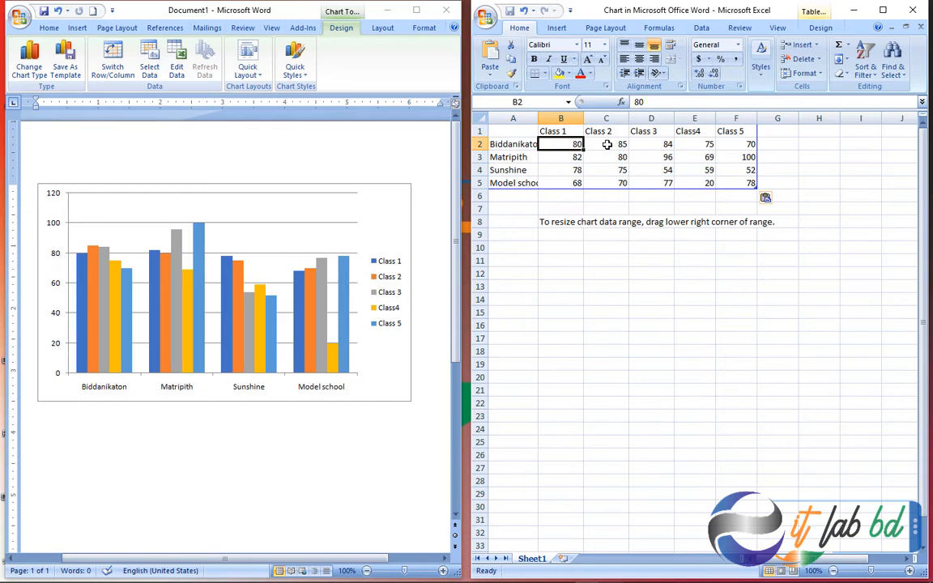
left_click(607, 144)
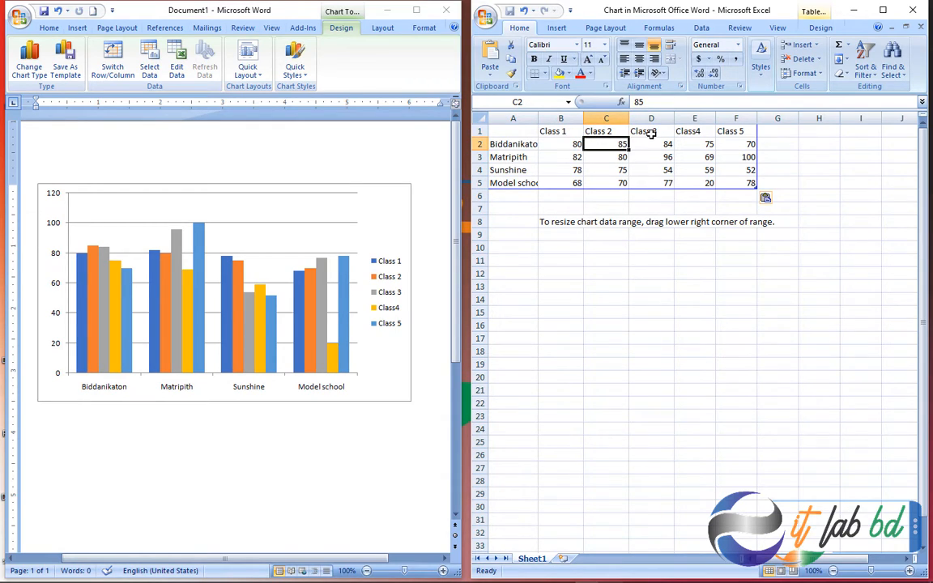
left_click(651, 132)
left_click(658, 144)
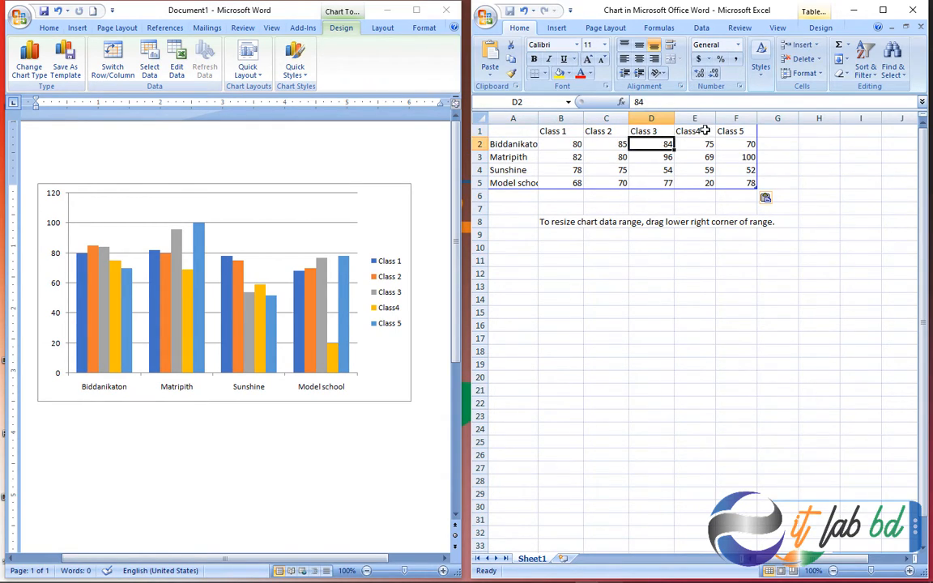
left_click(705, 130)
left_click(703, 144)
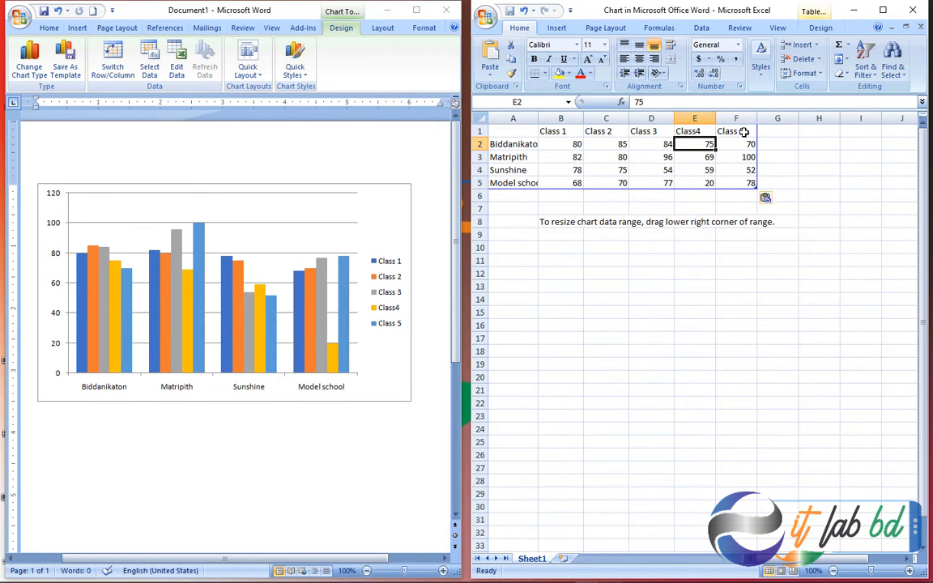
left_click(743, 131)
left_click(745, 146)
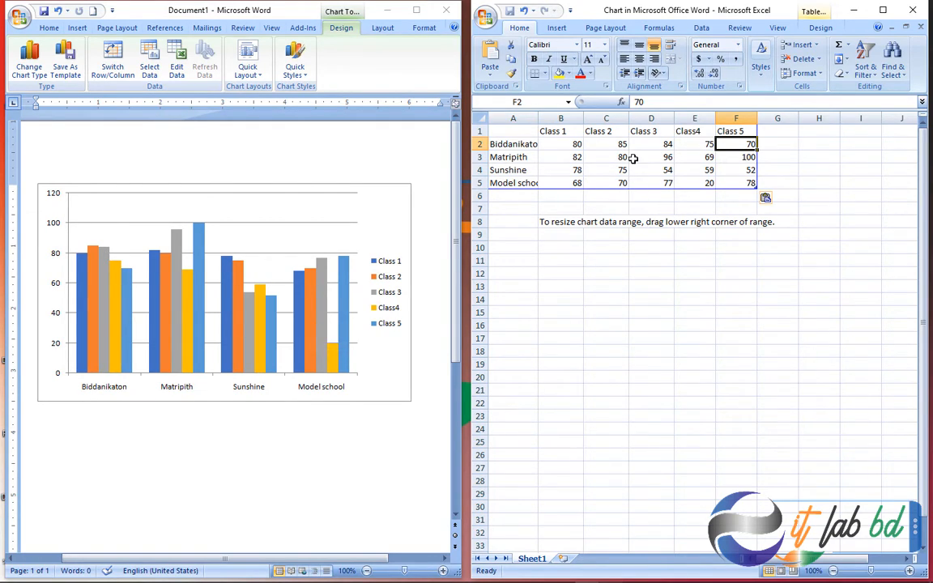
Set Matripith's Class 5 mark in cell F3 to 150.
left_click(737, 159)
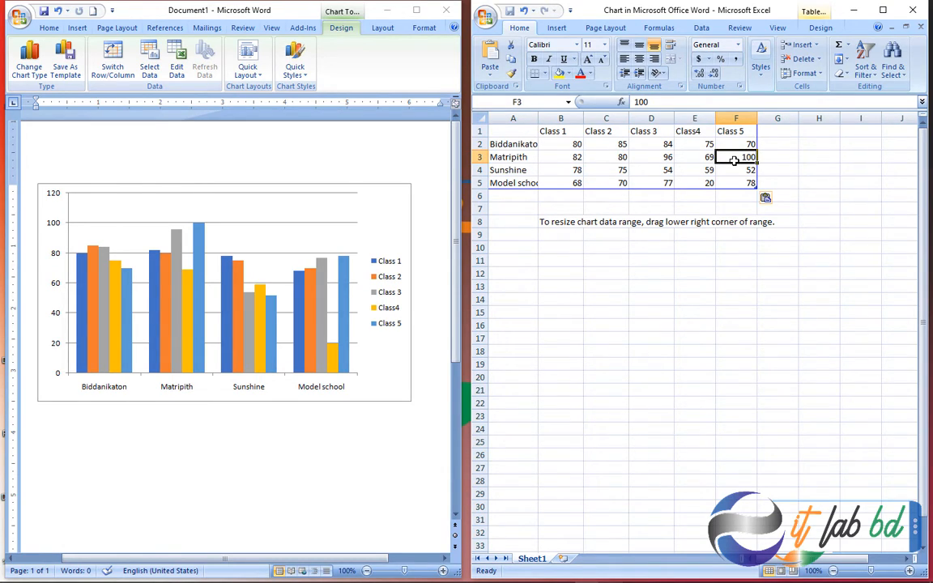
type("15")
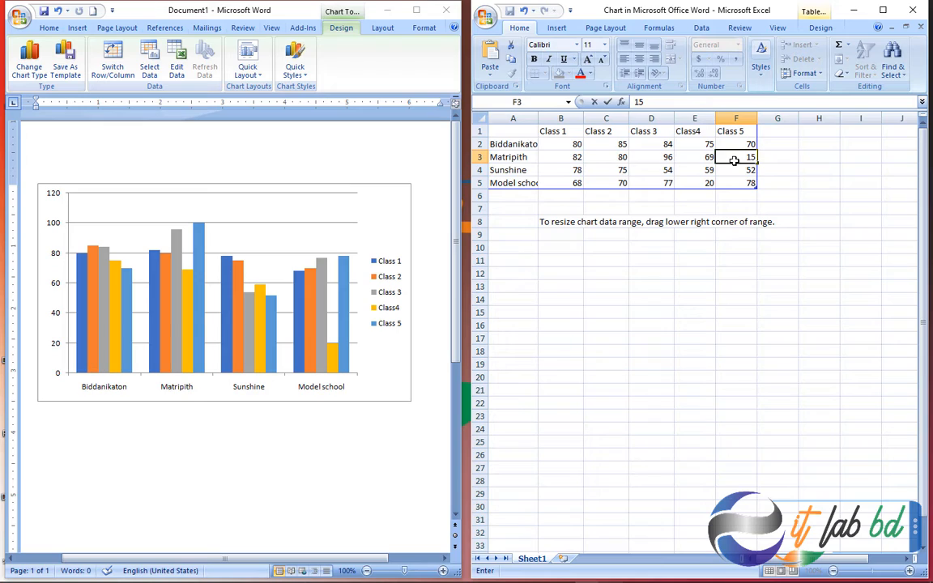
type("0")
key("Return")
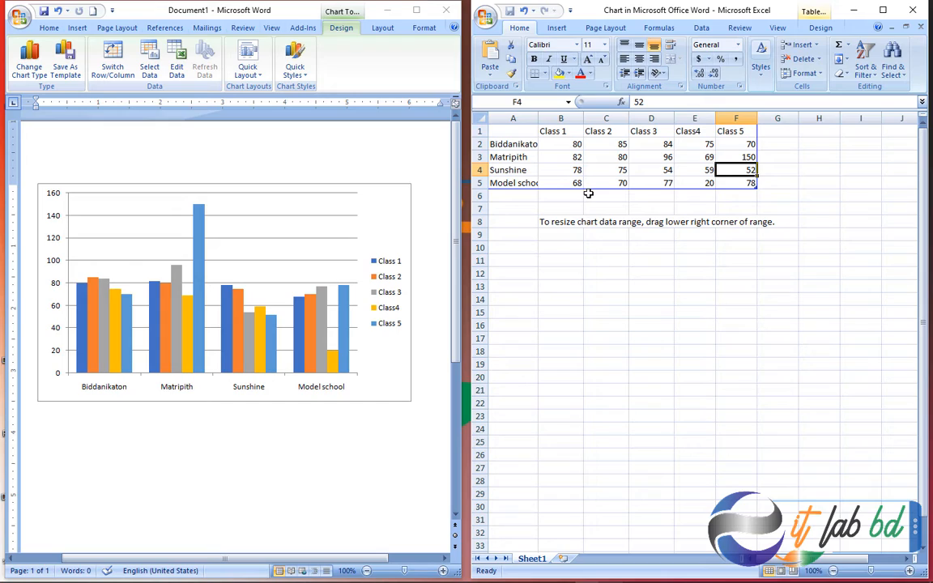
left_click(559, 143)
left_click(554, 131)
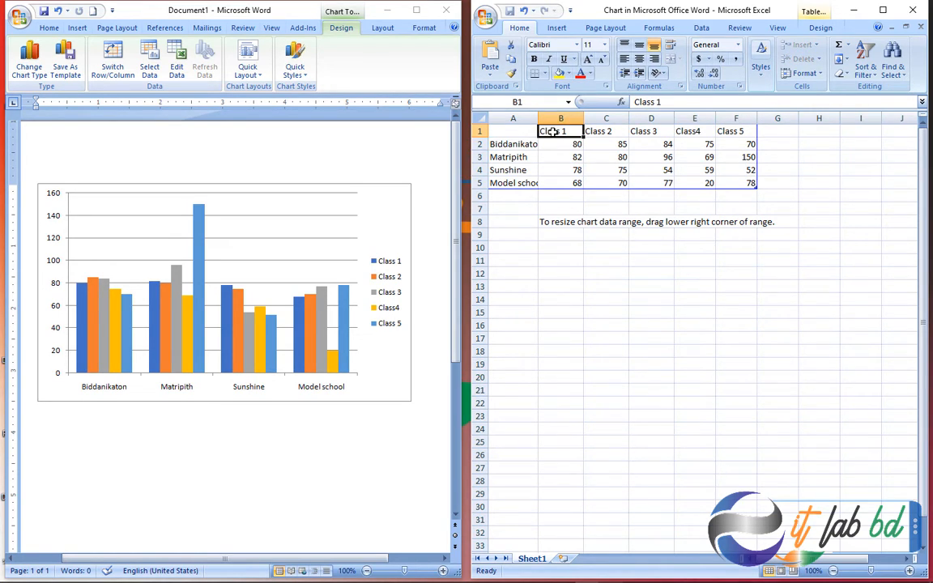
left_click(609, 130)
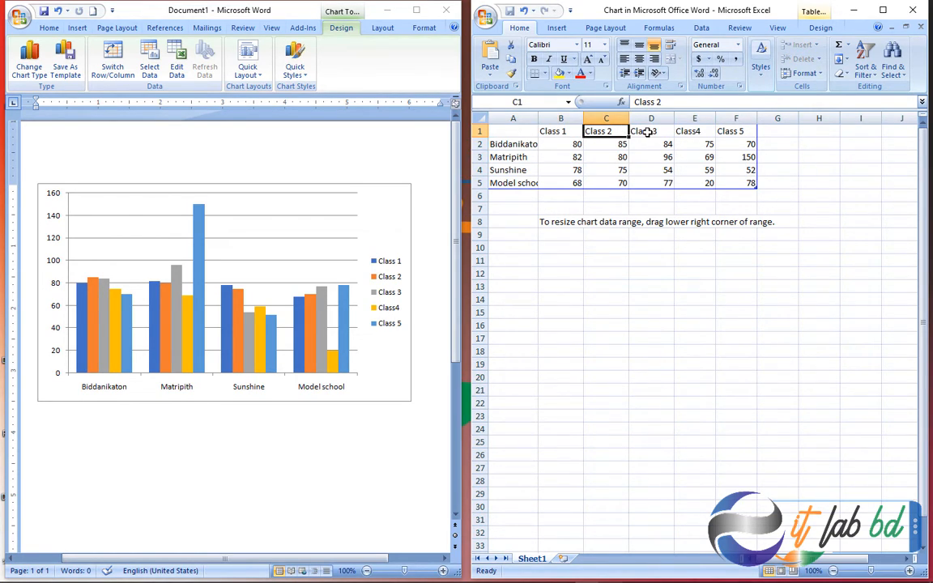
left_click(550, 131)
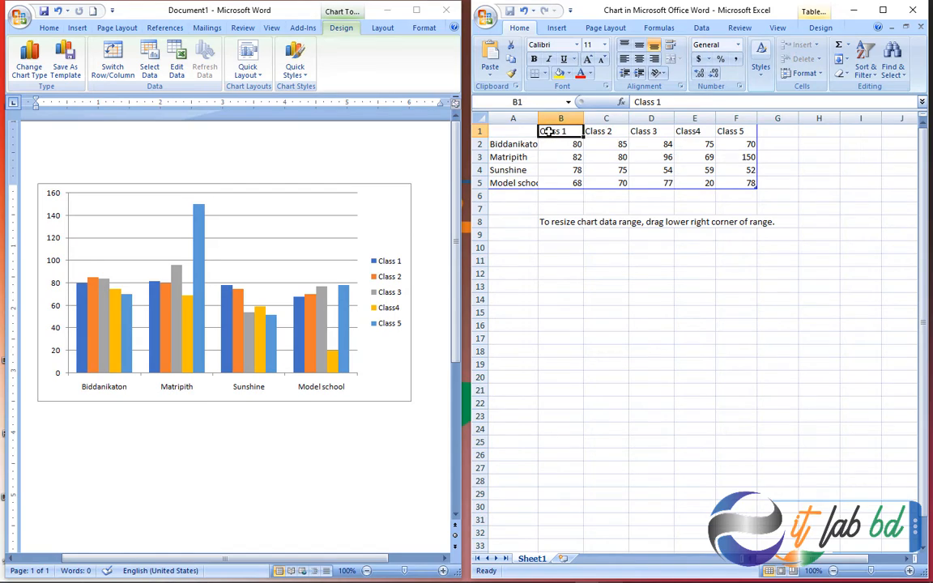
left_click(737, 170)
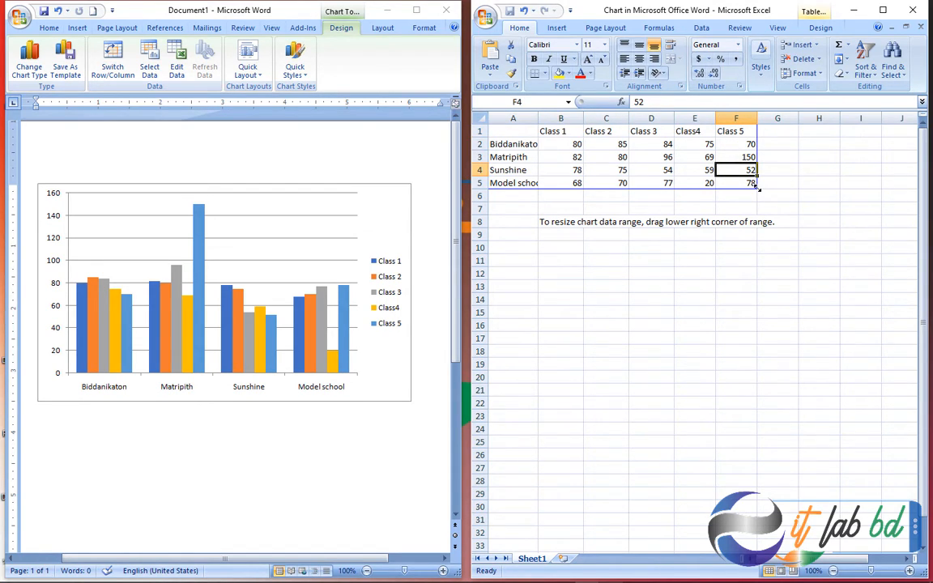
left_click(761, 184)
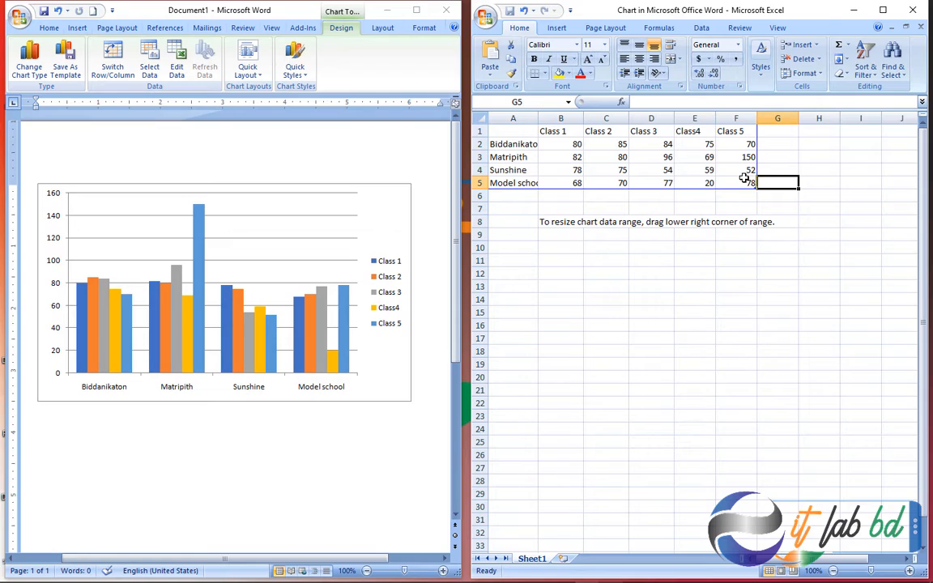
Extend the chart data range by one column to include column G.
left_click(745, 183)
left_click_drag(754, 187, 754, 187)
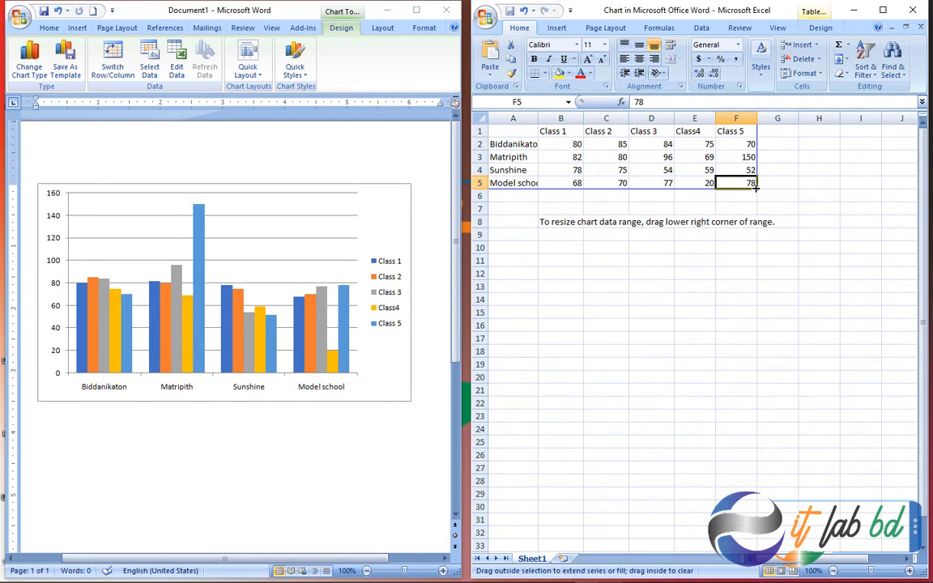
left_click(726, 144)
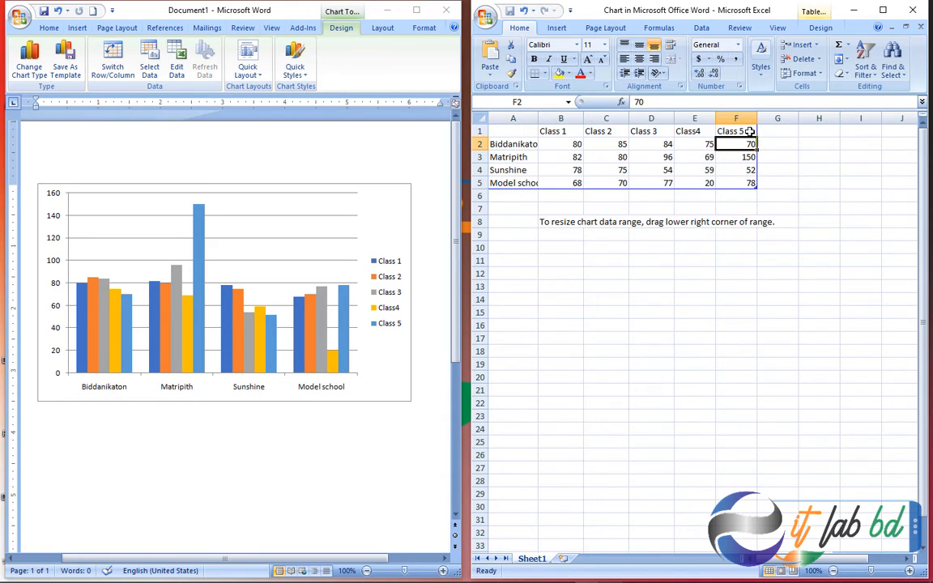
left_click(752, 132)
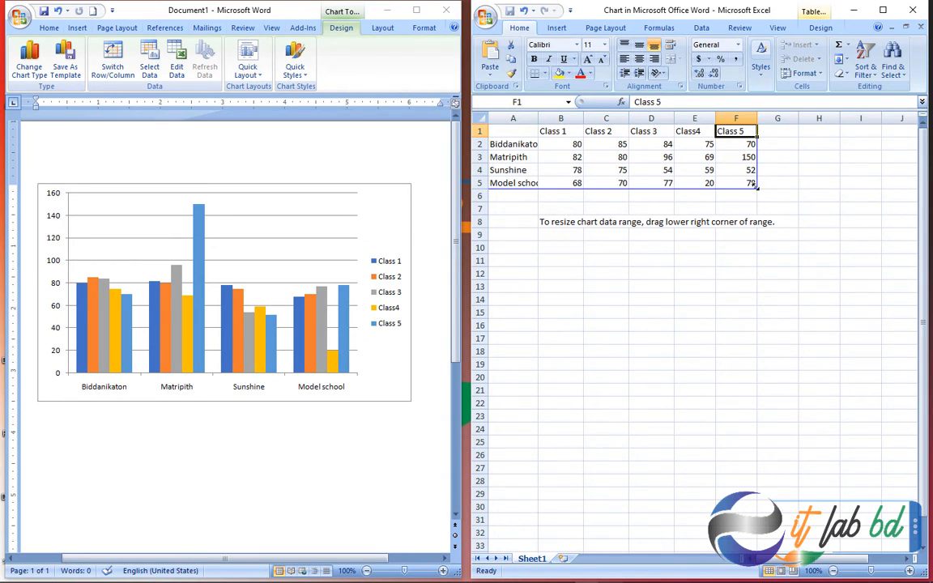
left_click_drag(754, 185, 784, 188)
Rename the heading of the added column in cell G1 as Class 7.
left_click(777, 132)
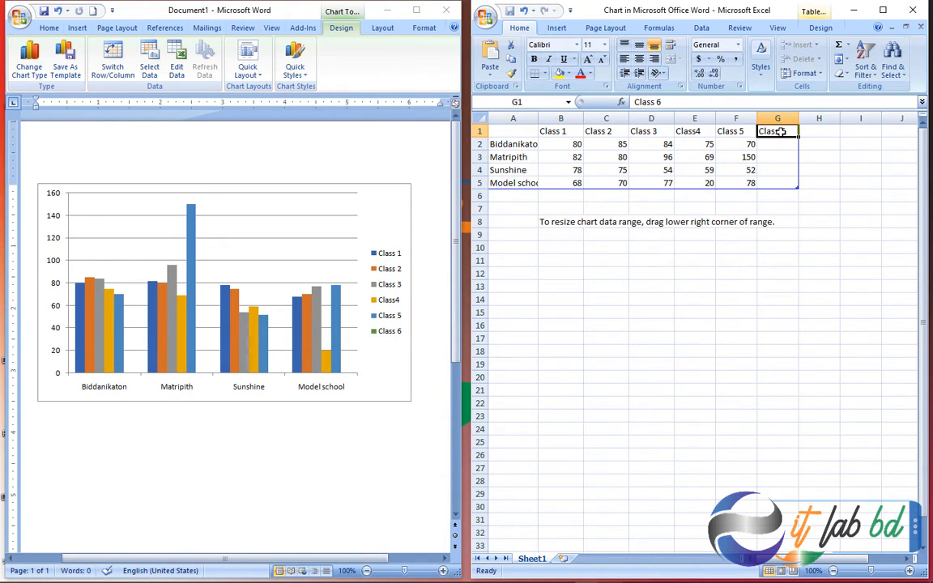
type("C")
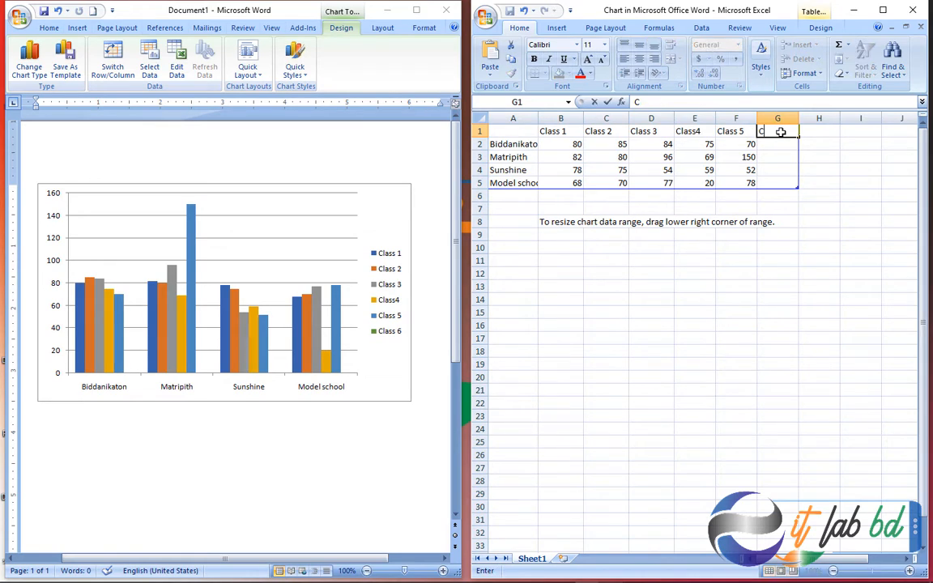
type("lass 7")
Enter the Class 7 marks in G2 to G5: 12 for Biddanikaton, 59 for Matripith, 65 for Sunshine and 98 for Model school.
left_click_drag(778, 145, 787, 184)
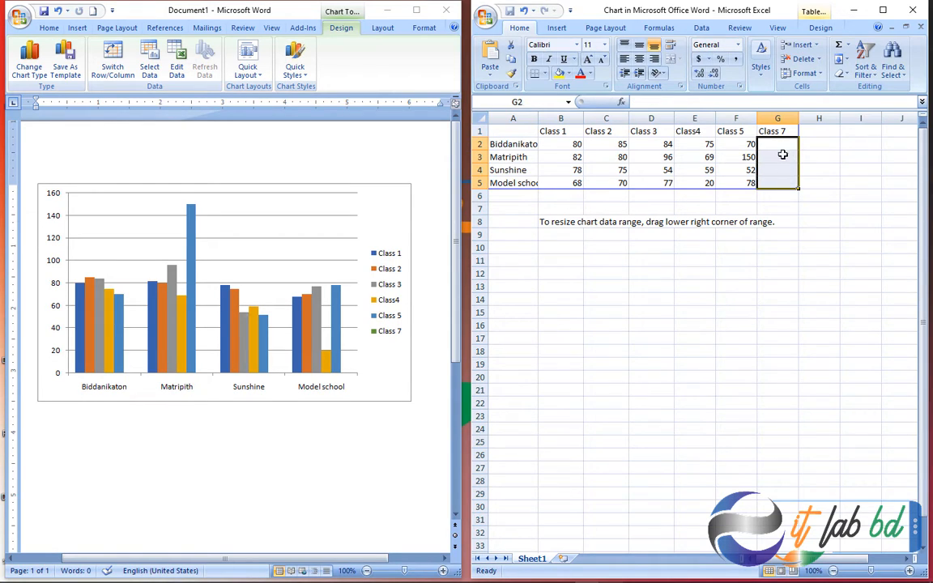
left_click(784, 143)
left_click(784, 173)
left_click(784, 184)
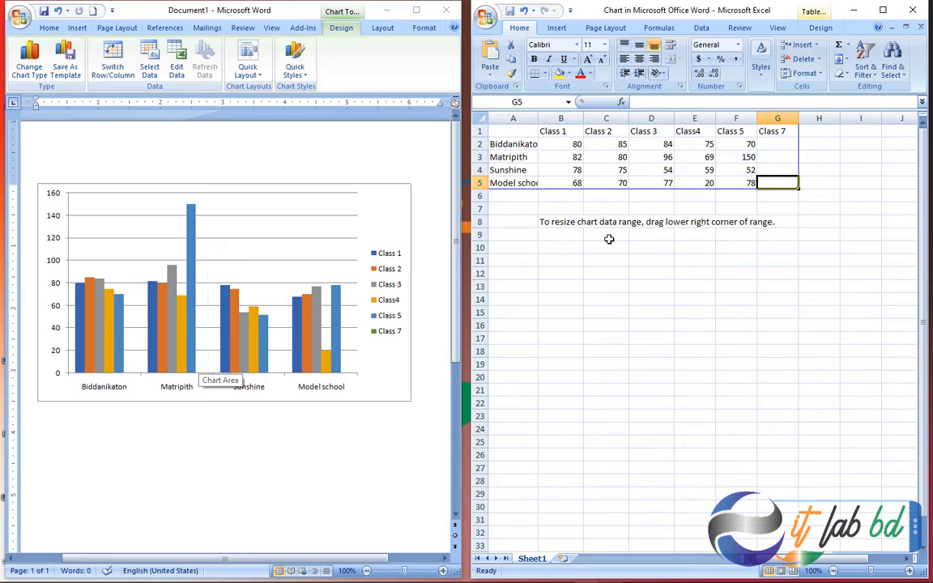
left_click(776, 145)
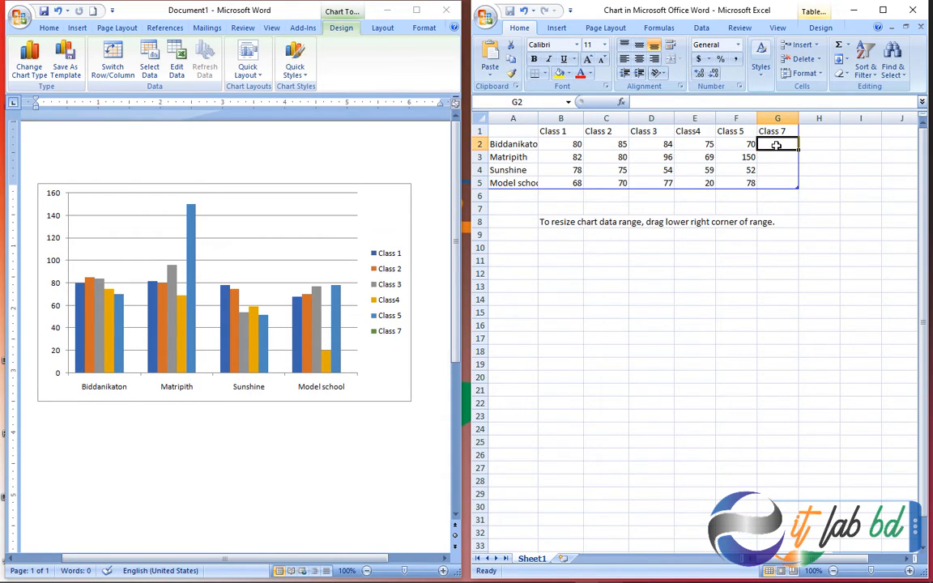
type("12")
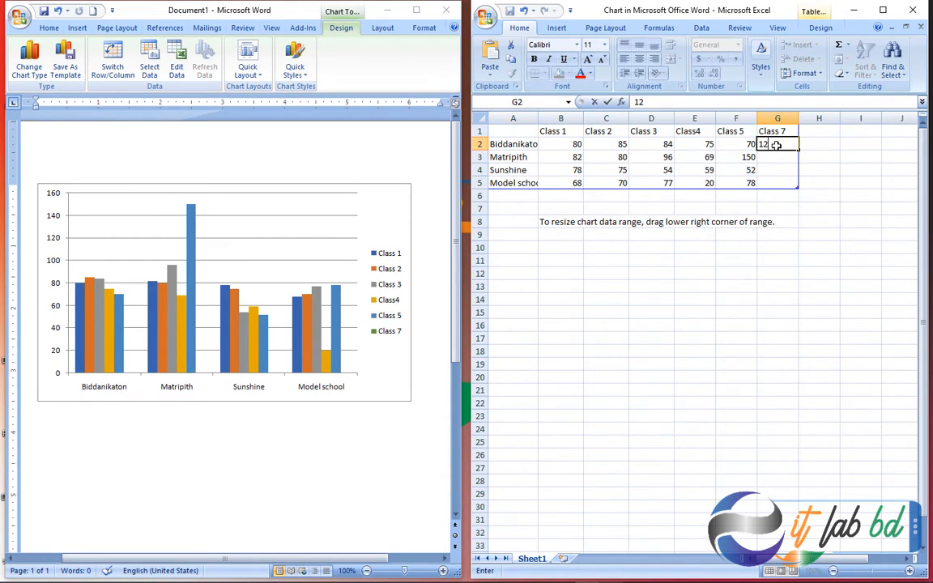
key("Return")
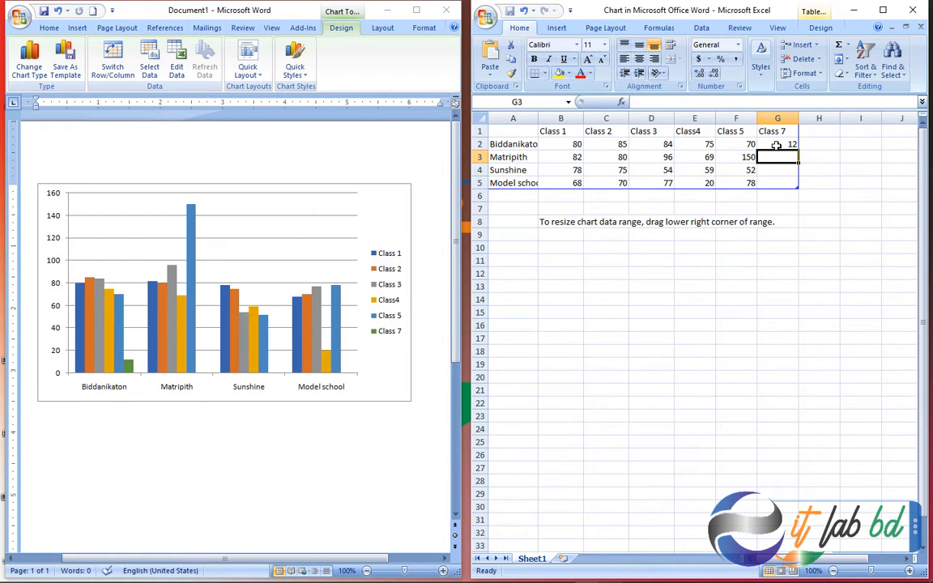
type("598")
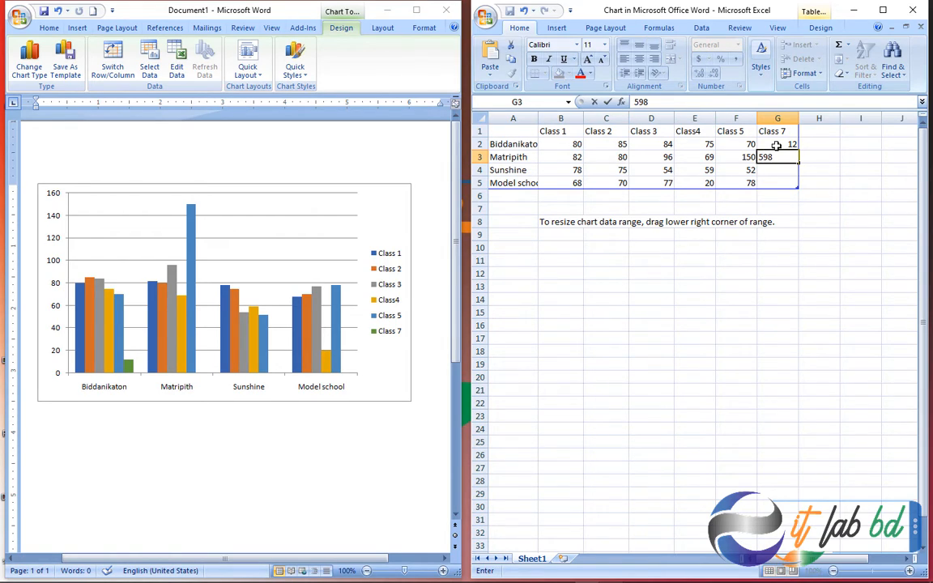
key("BackSpace")
key("Return")
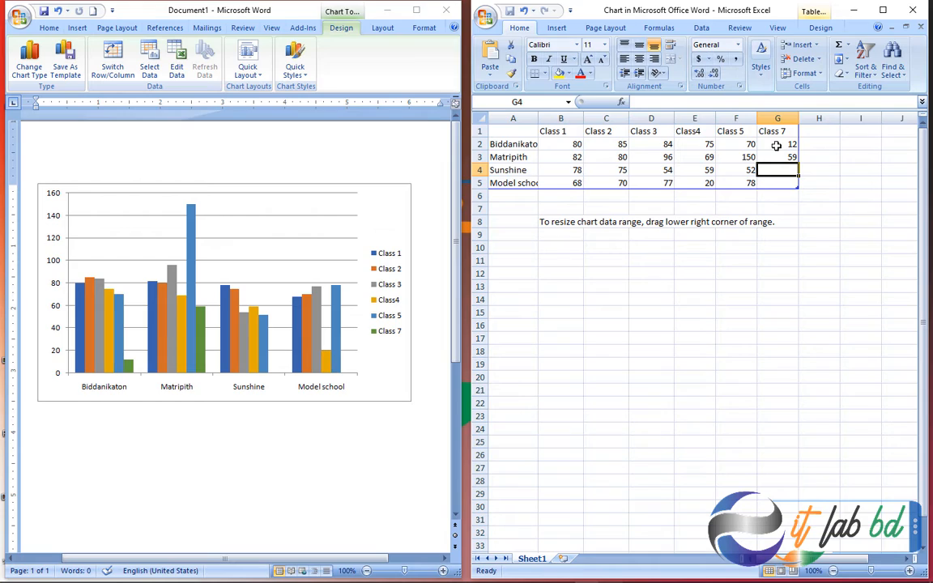
type("65")
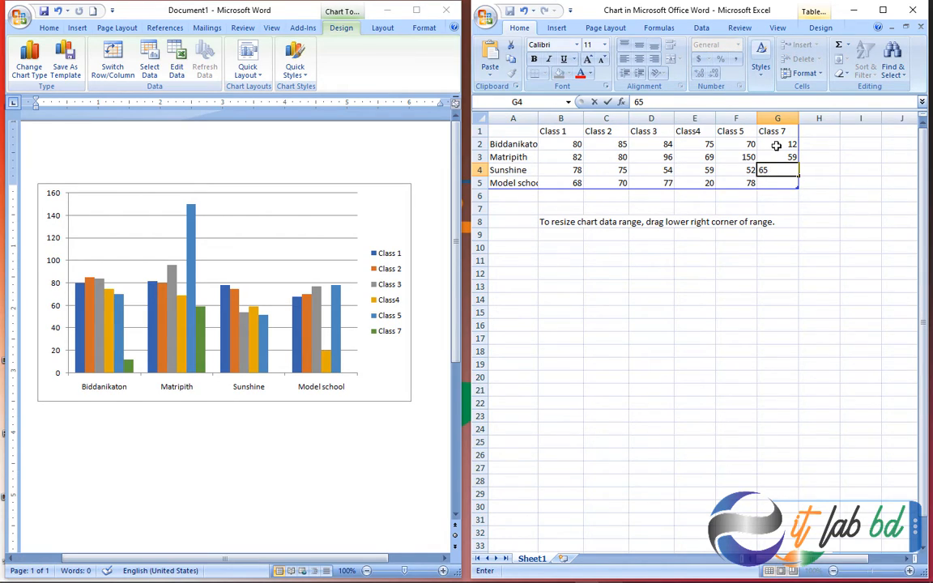
key("Return")
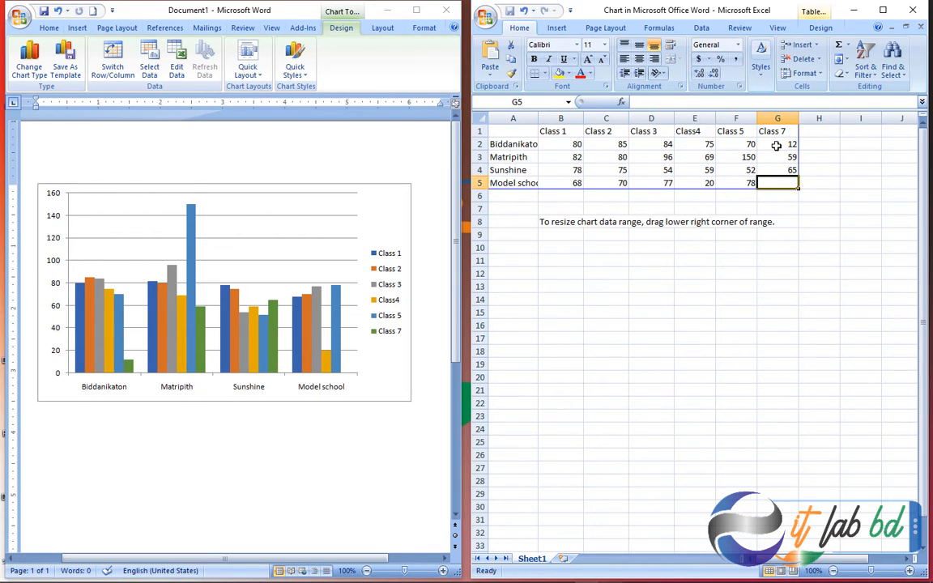
type("98")
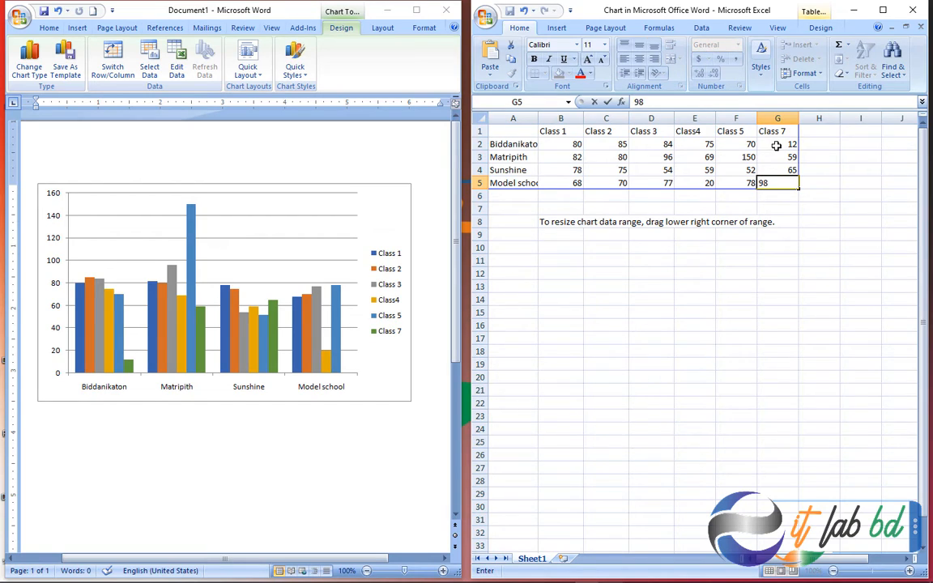
left_click(722, 166)
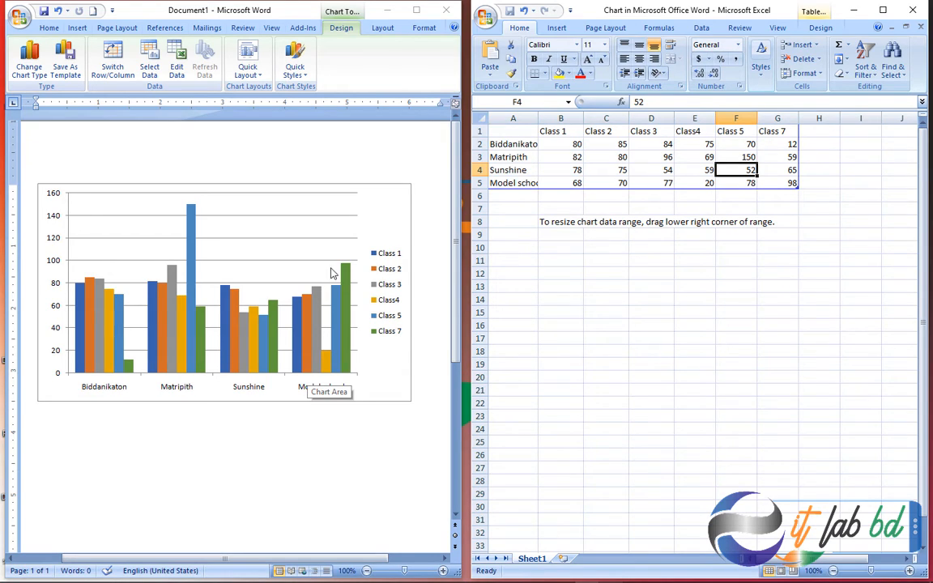
Try the blue and the grayscale chart styles with a dark background on the Word chart.
left_click(822, 27)
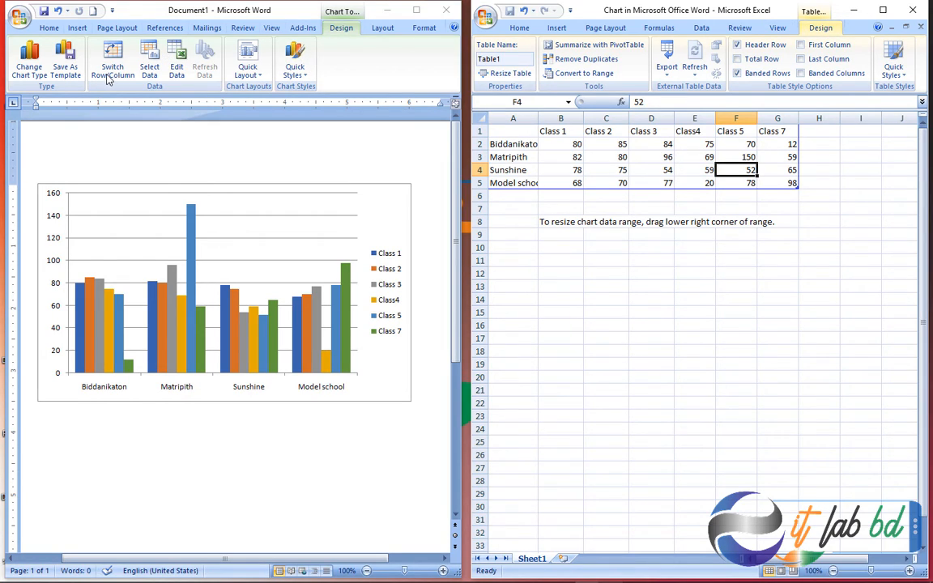
left_click(297, 70)
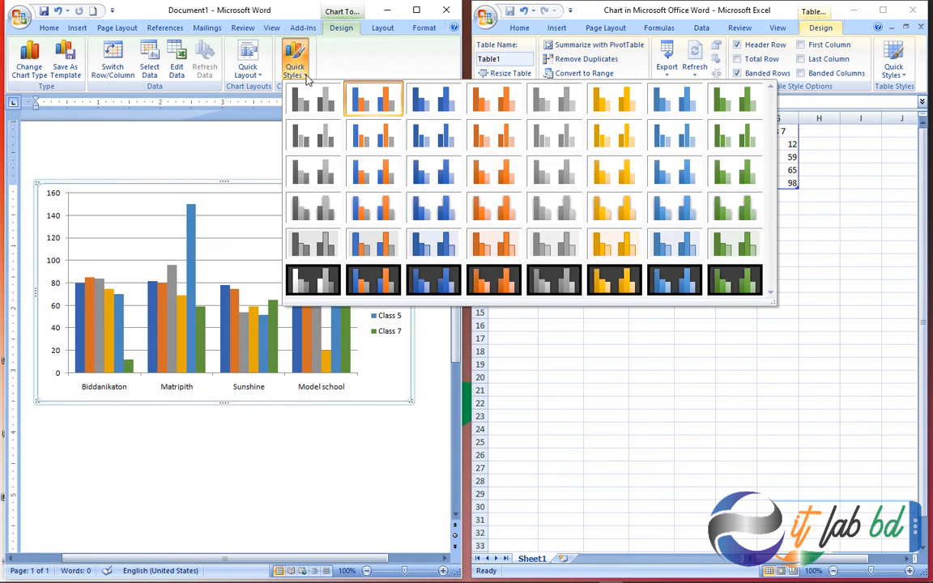
left_click(431, 277)
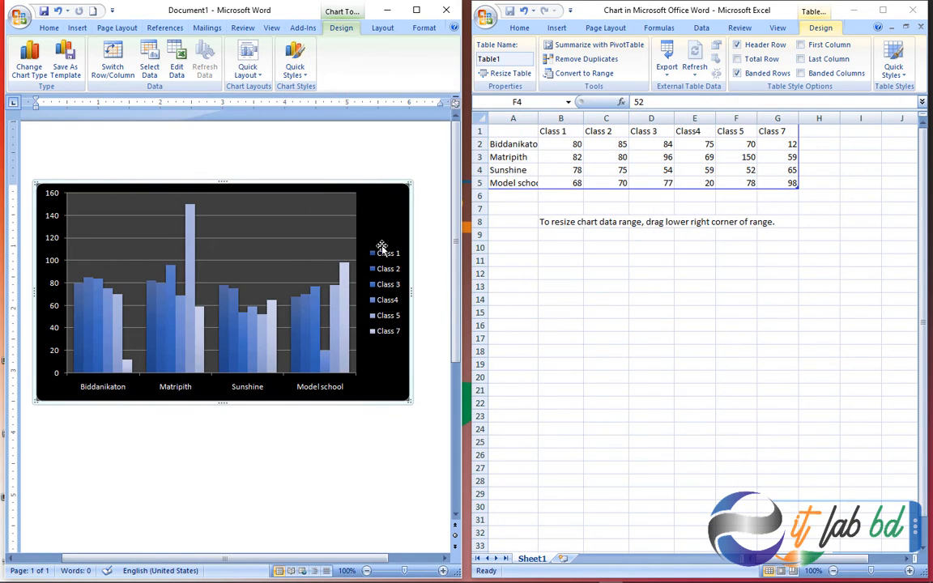
left_click(294, 69)
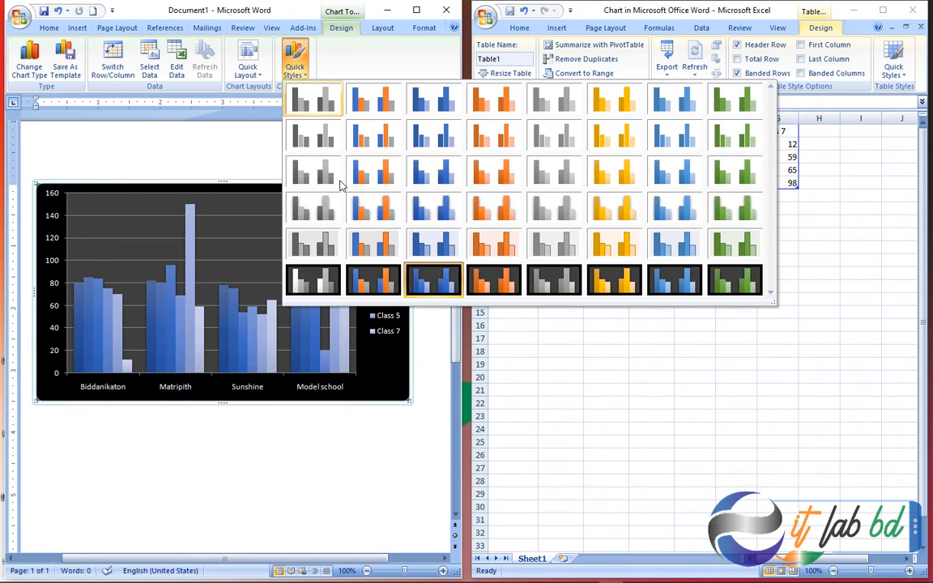
left_click(316, 290)
Apply the multicoloured dark-background style to the chart and the quick layout with both axis titles, a side legend and minor gridlines.
left_click(294, 70)
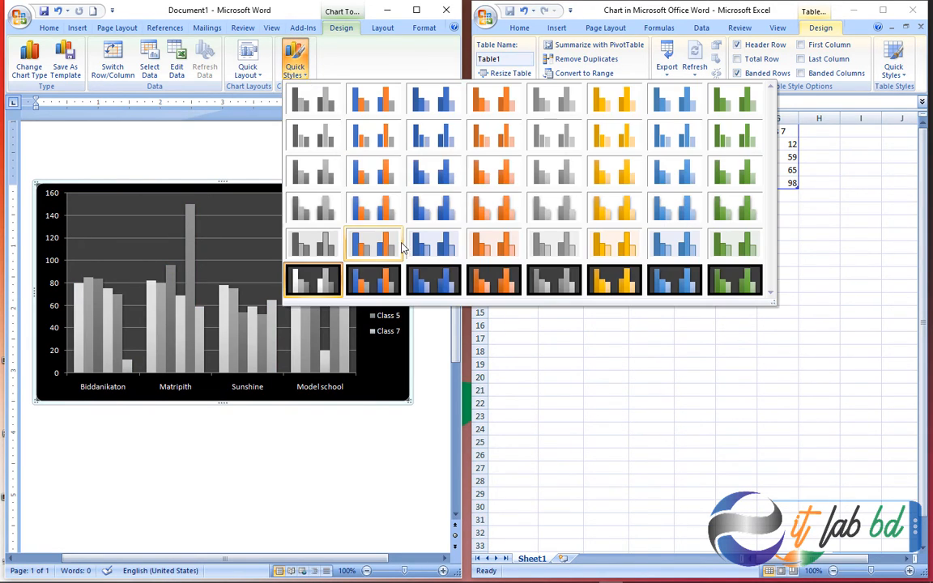
left_click(387, 291)
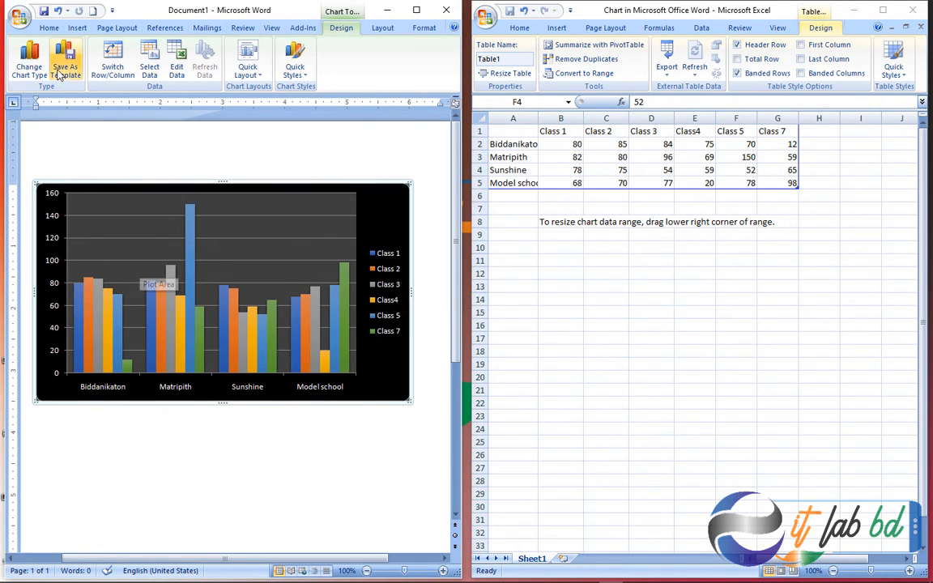
left_click(247, 69)
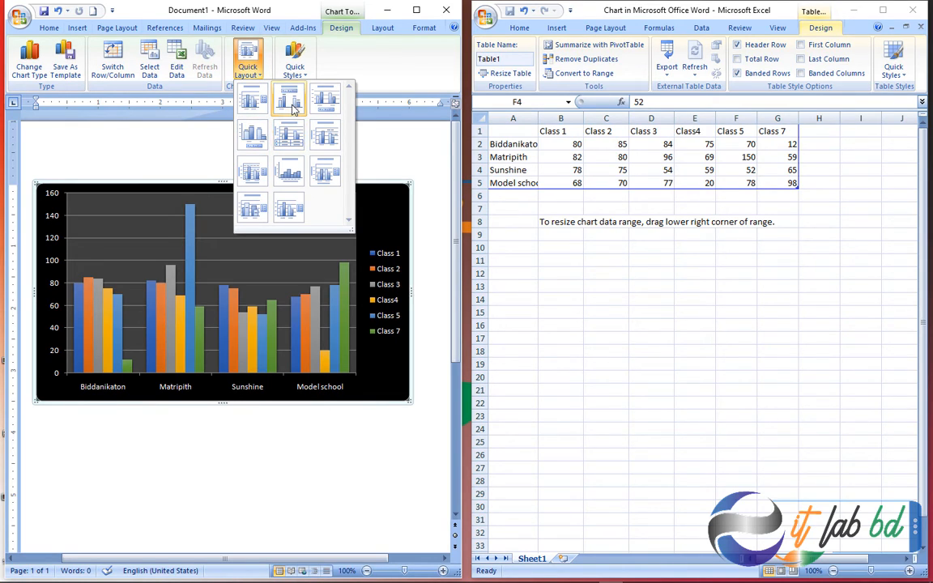
left_click(252, 179)
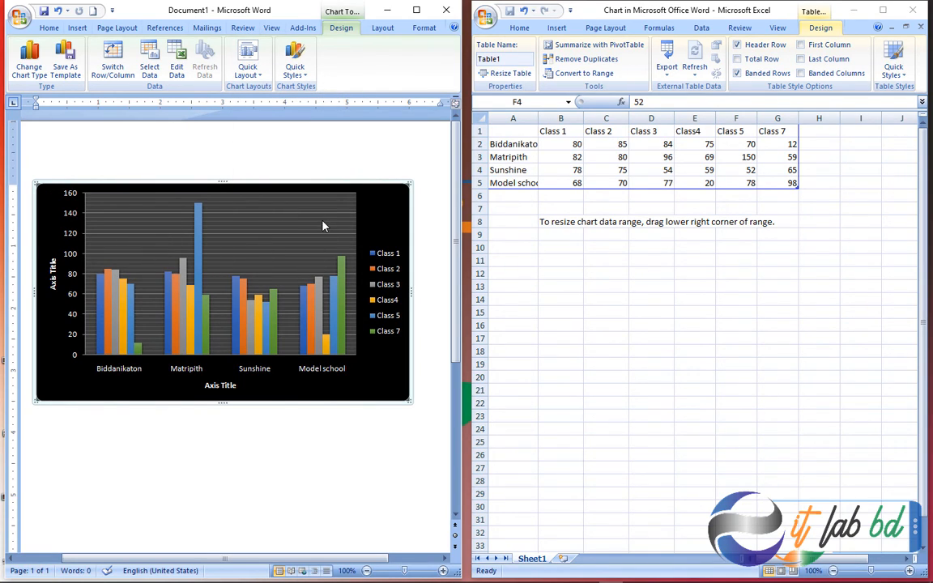
left_click(384, 29)
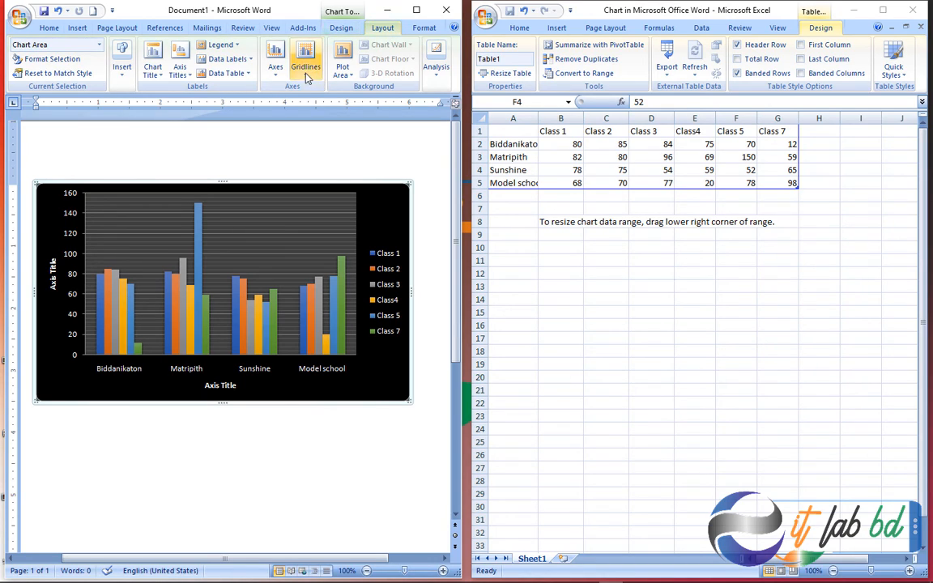
left_click(429, 28)
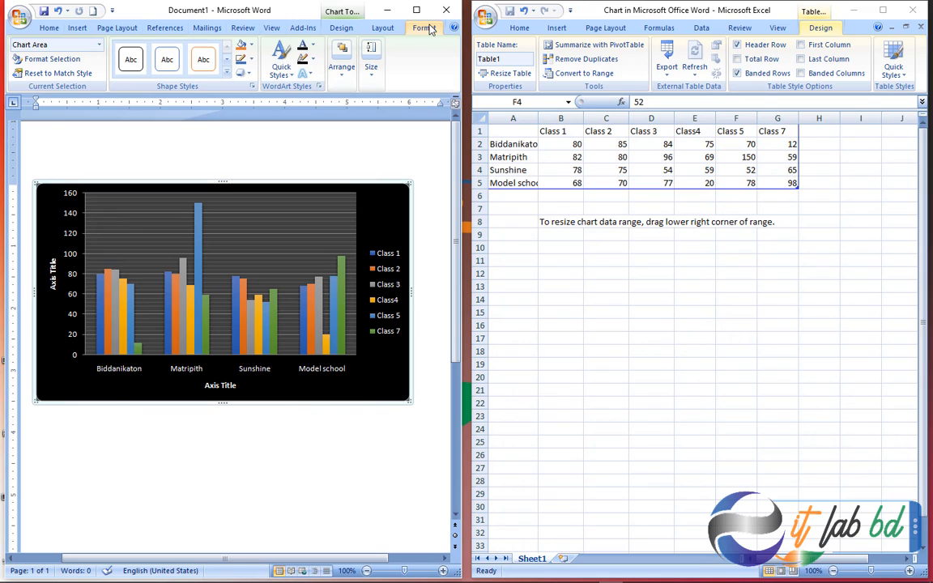
left_click(347, 29)
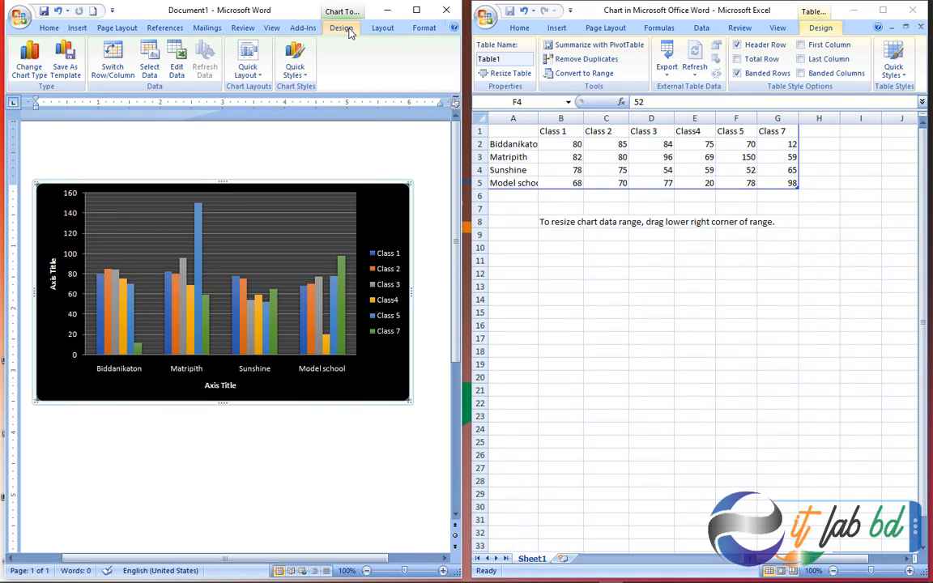